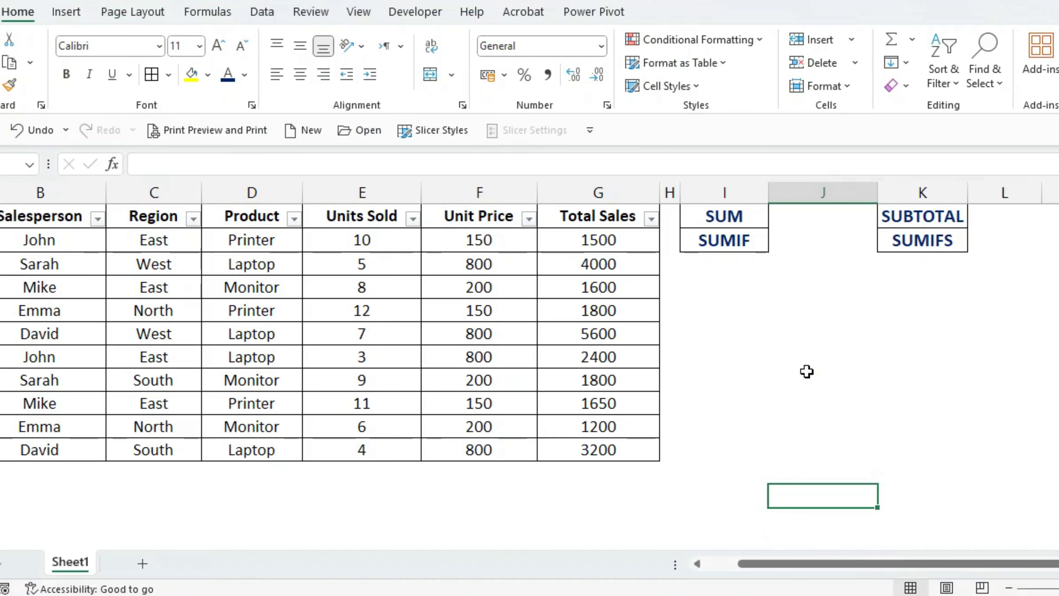
Total the Total Sales values in cell J1 with a SUM formula over G2:G11.
click(831, 213)
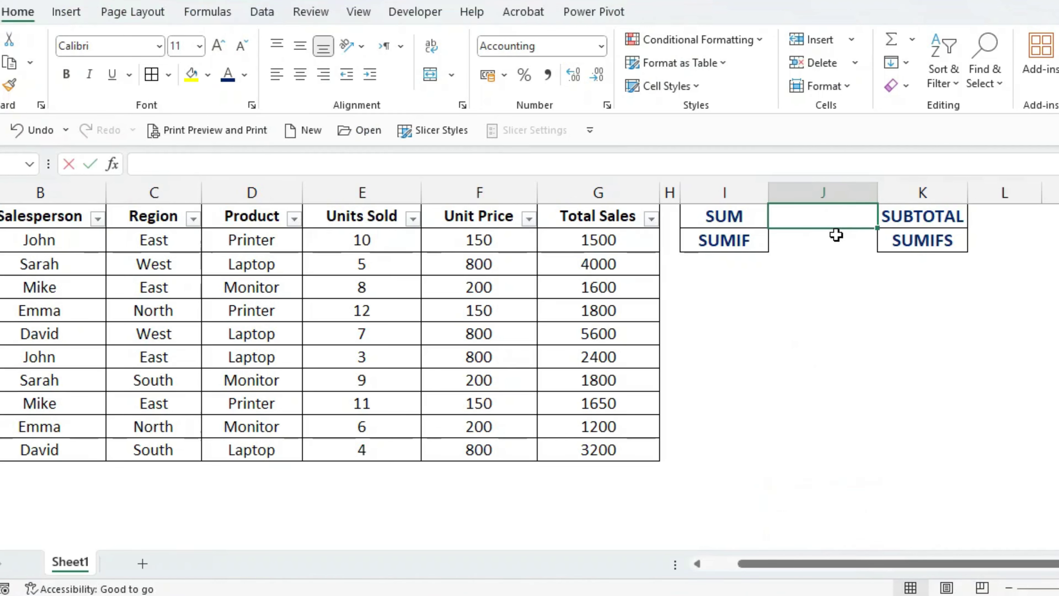
text(=su)
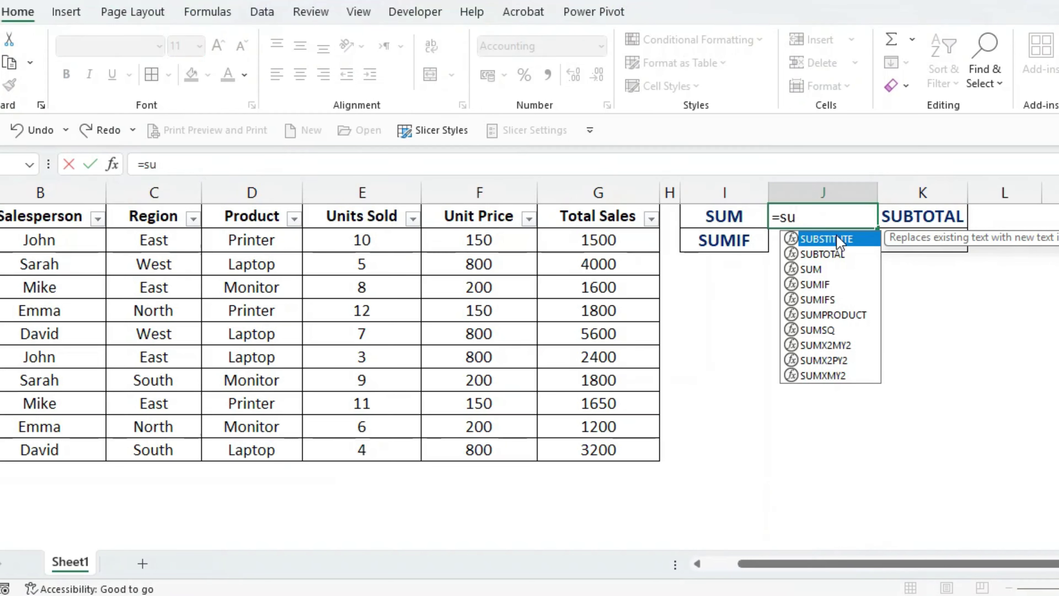
text(m()
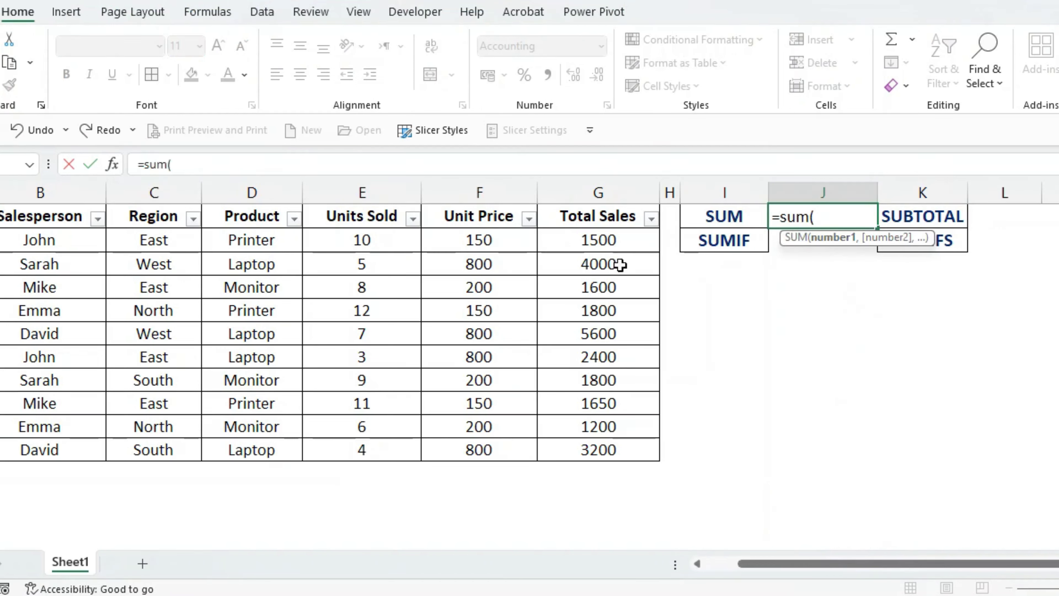
drag(622, 241, 636, 459)
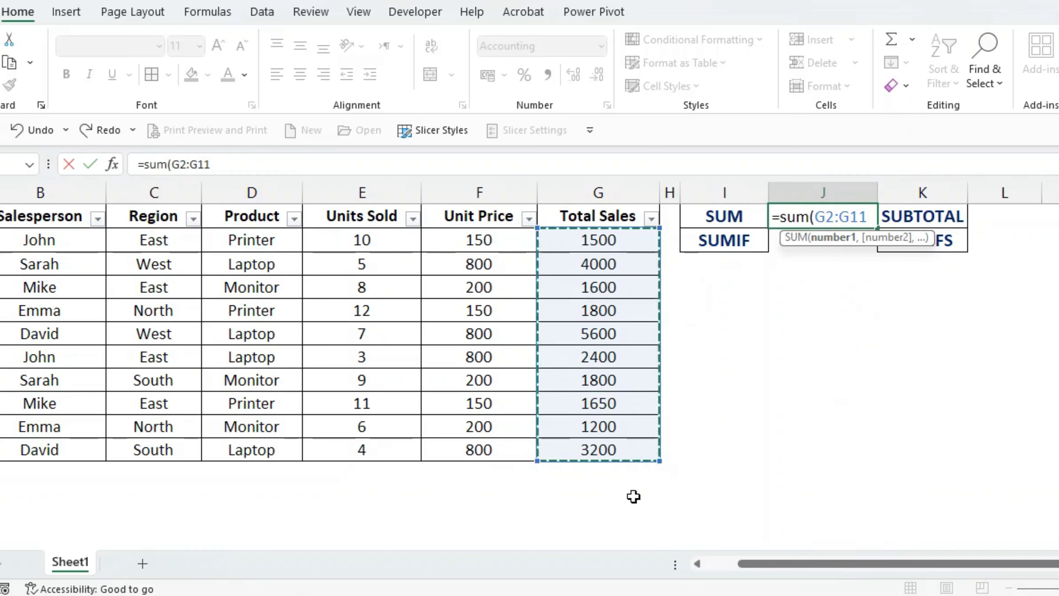
key(Return)
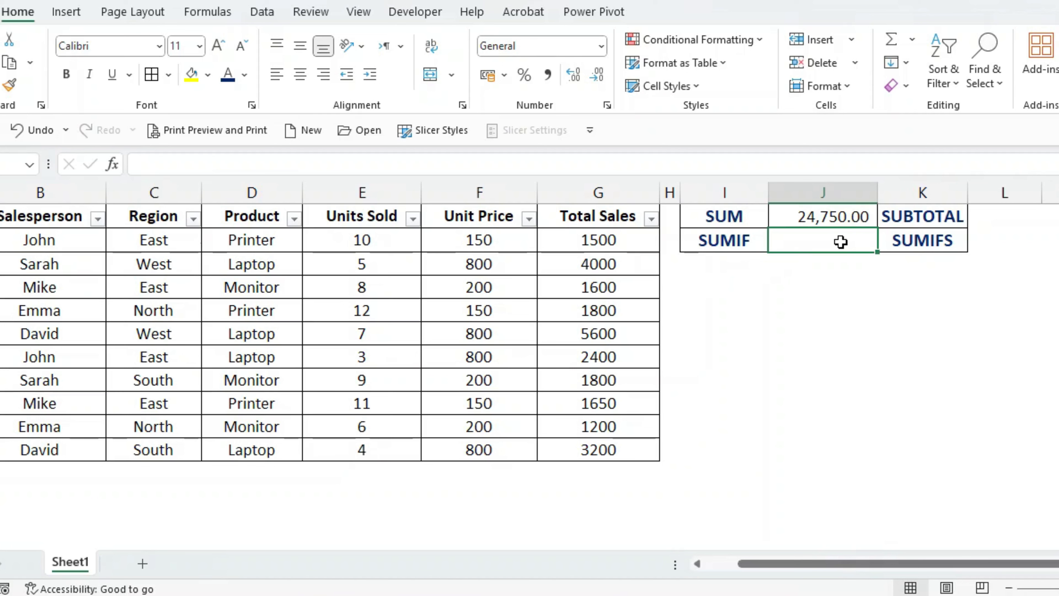
Enter a SUMIF formula in J2 that adds G2:G11 where B2:B11 matches the first listed salesperson's name.
text(=sumif)
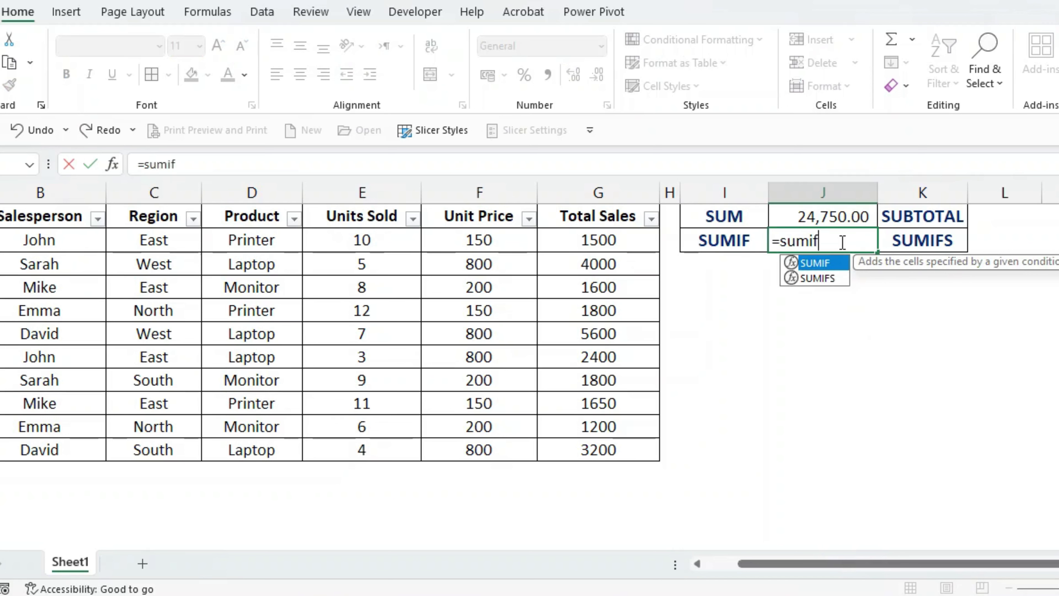
key(Tab)
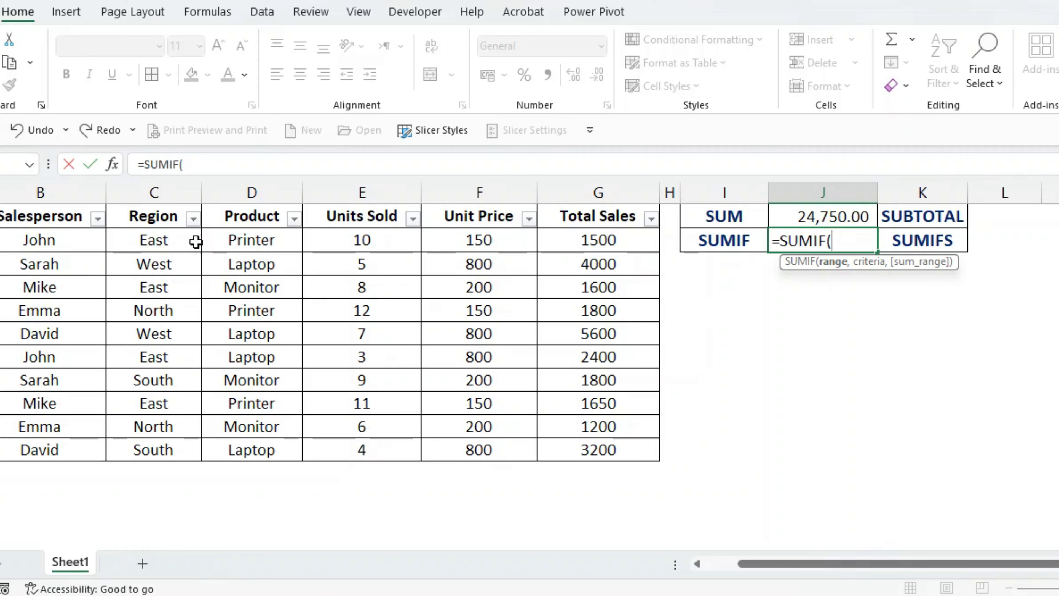
click(55, 245)
drag(55, 245, 61, 447)
text(,)
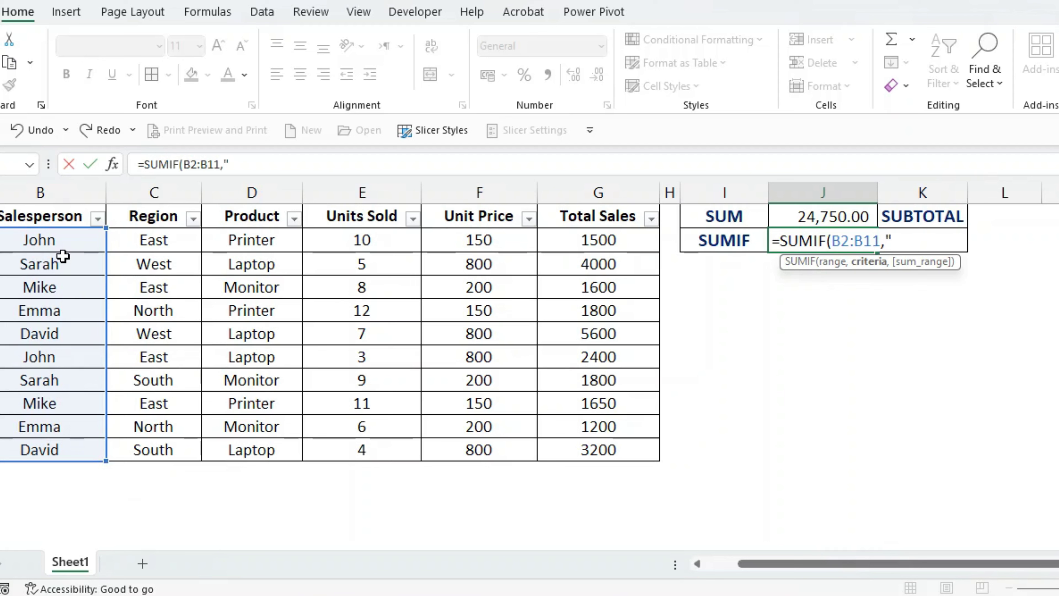
text("John)
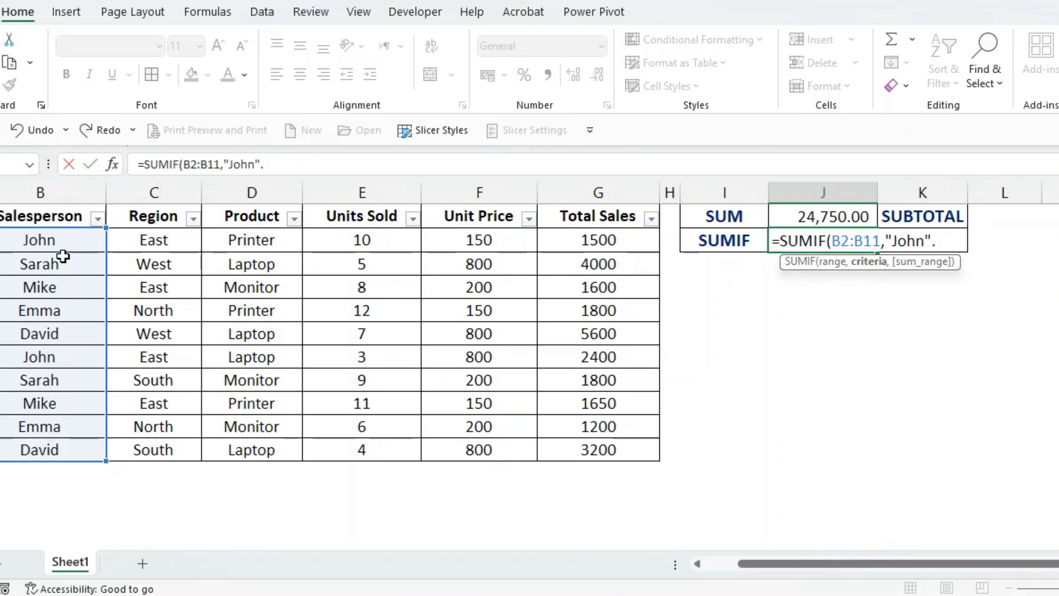
text(",)
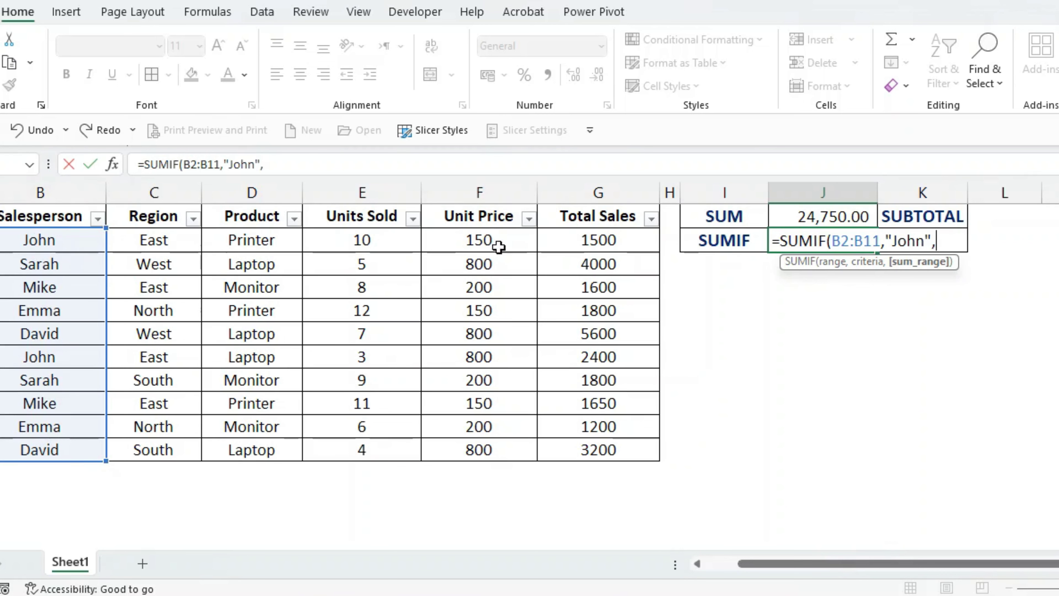
drag(559, 238, 567, 454)
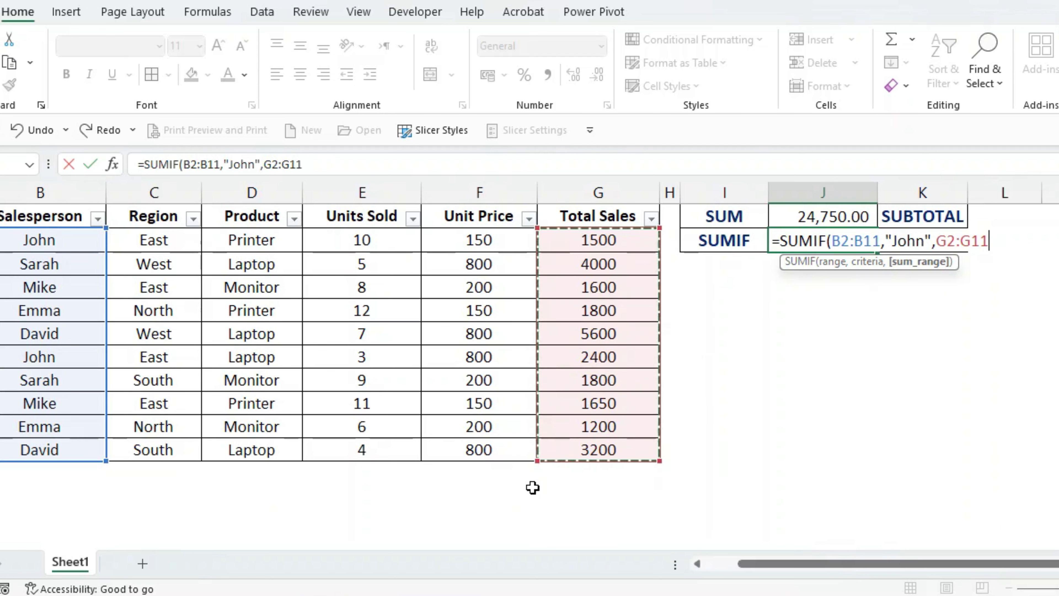
key(Return)
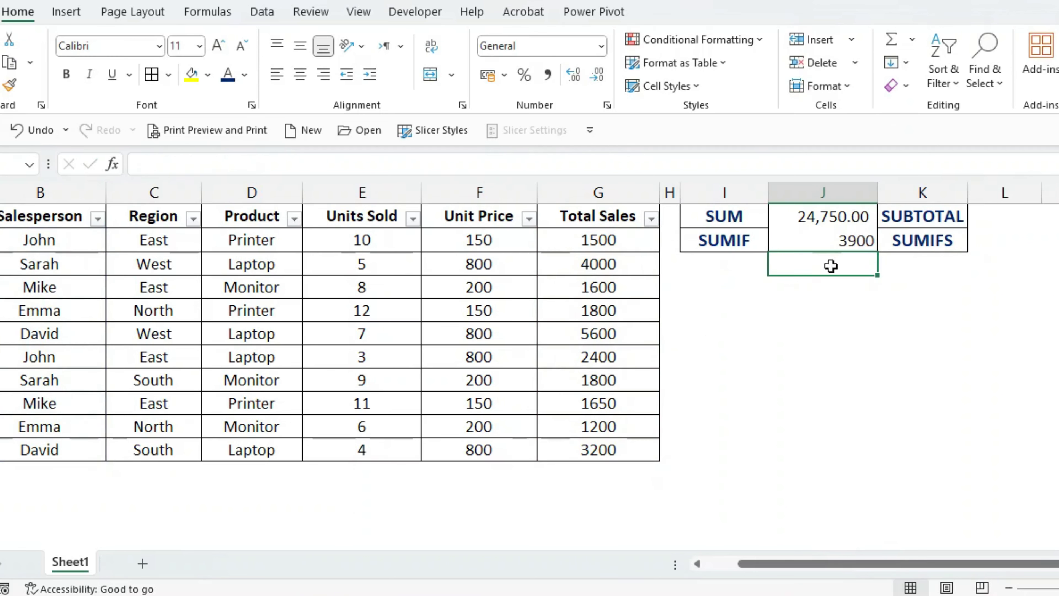
click(840, 240)
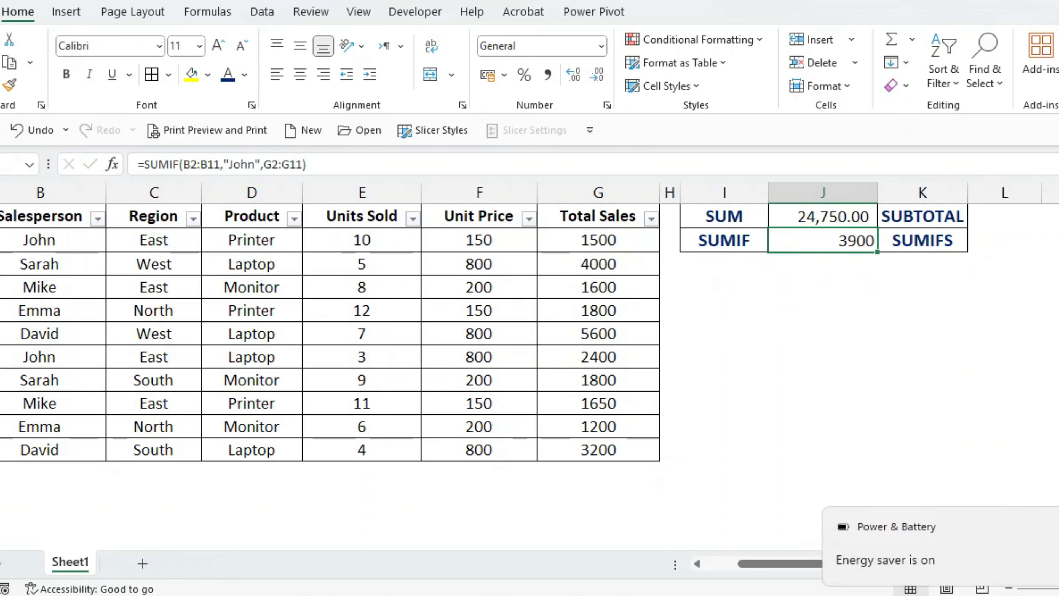
Start a SUMIFS formula in L2 with sum range G2:G11 and the first condition C2:C11 equal to "East".
click(998, 246)
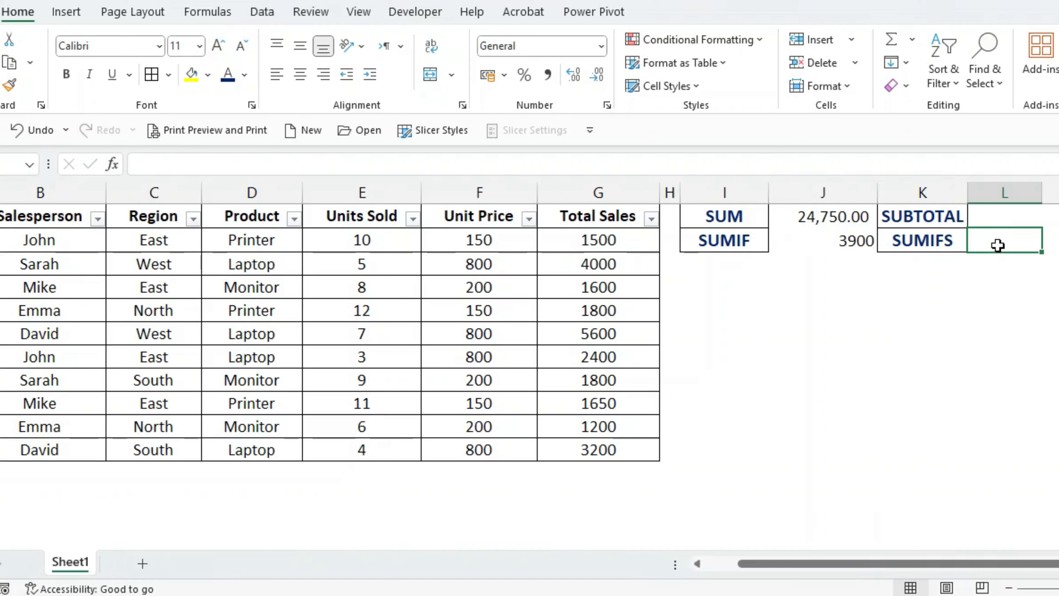
text(=)
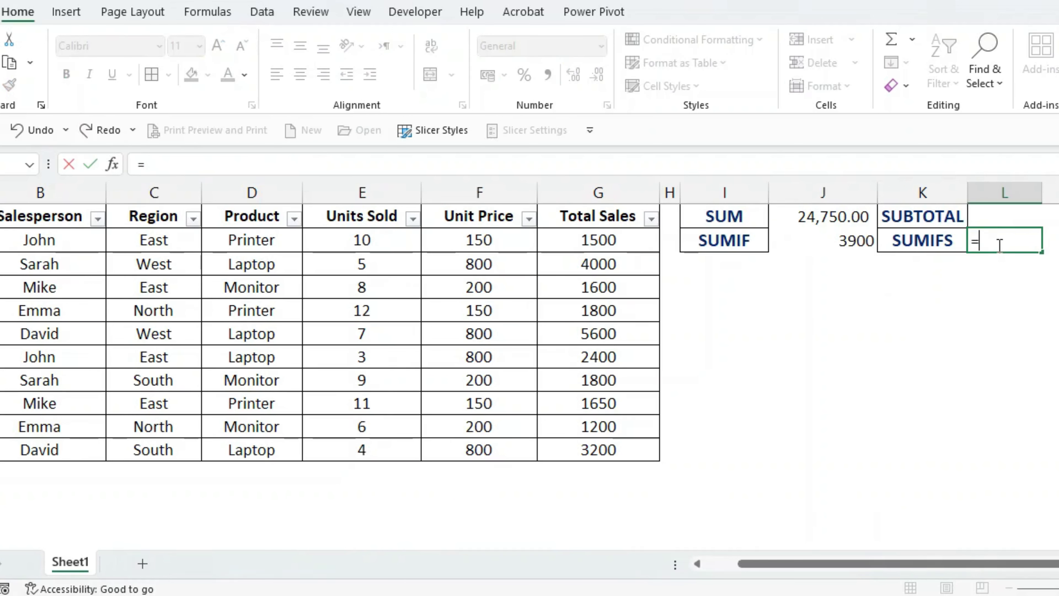
text(sumifs)
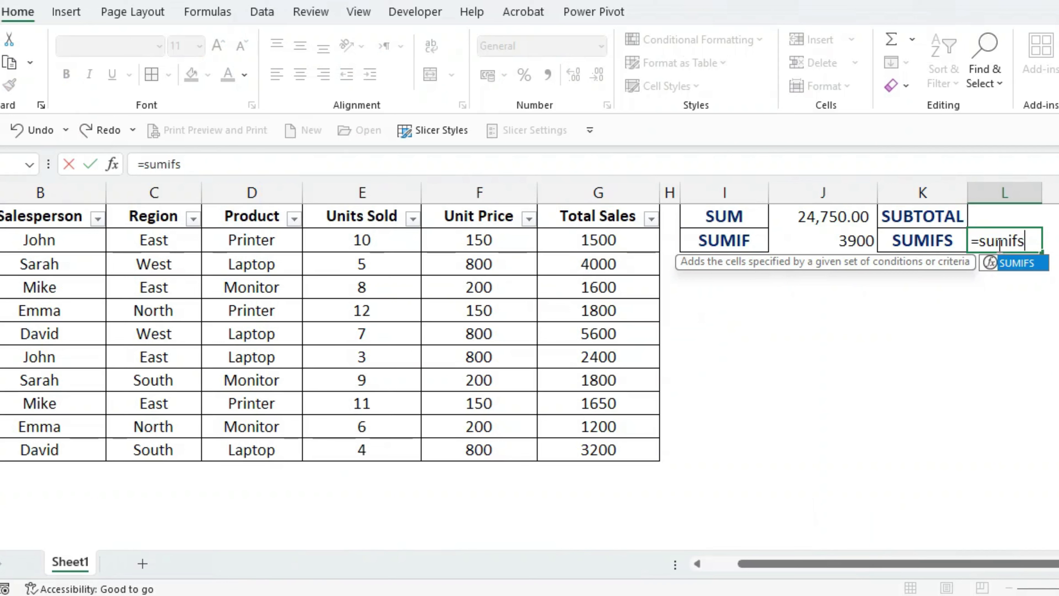
key(Tab)
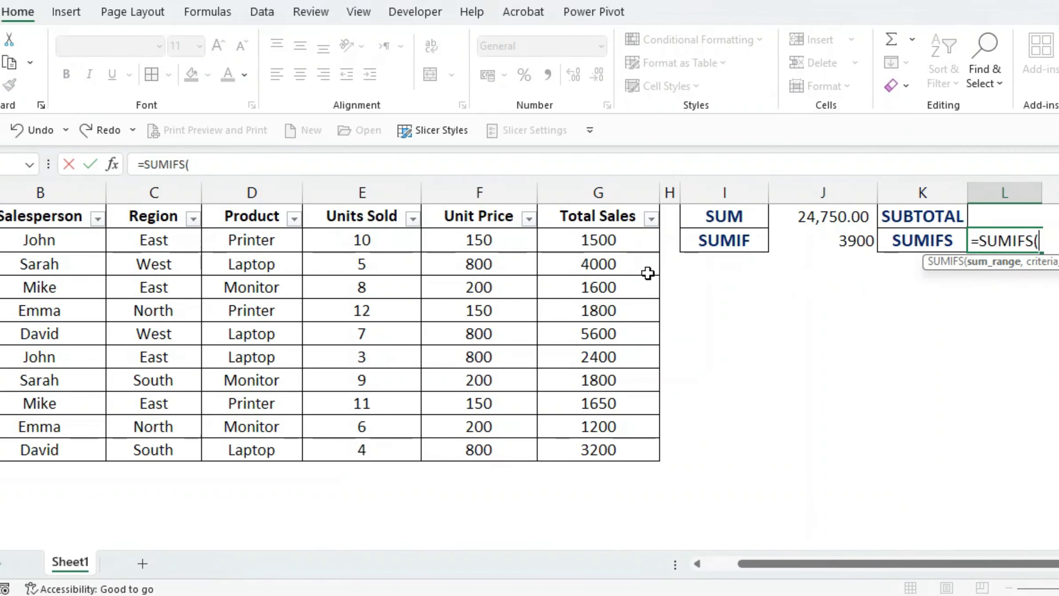
drag(626, 247, 627, 459)
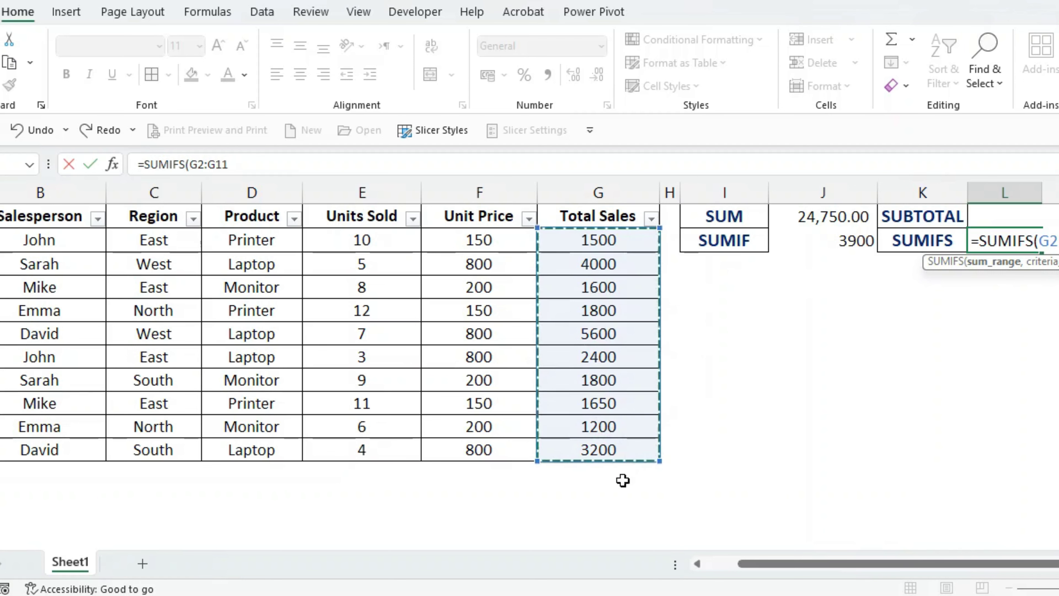
text(,)
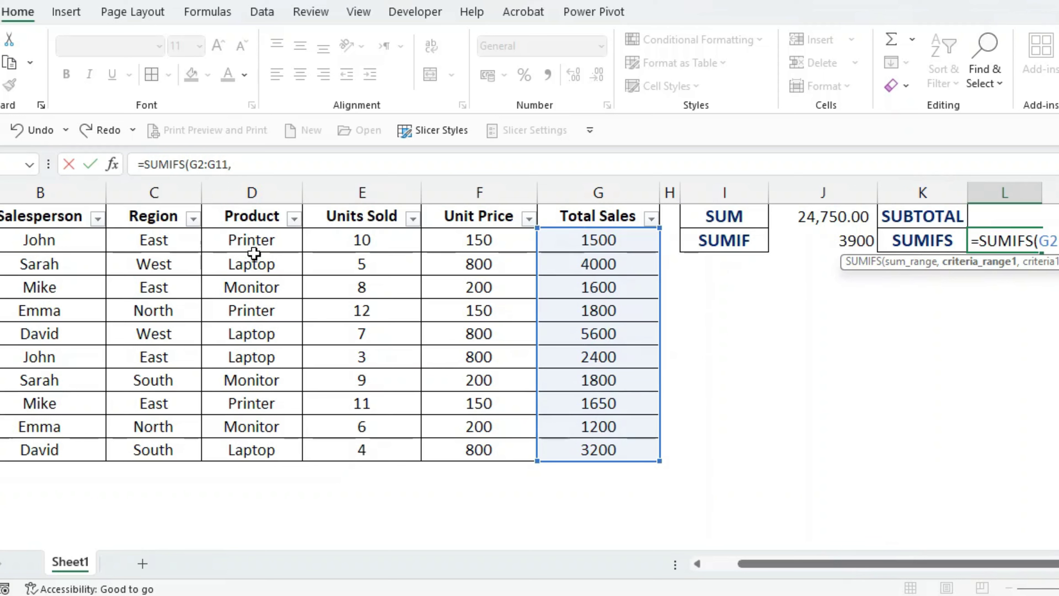
drag(175, 244, 177, 445)
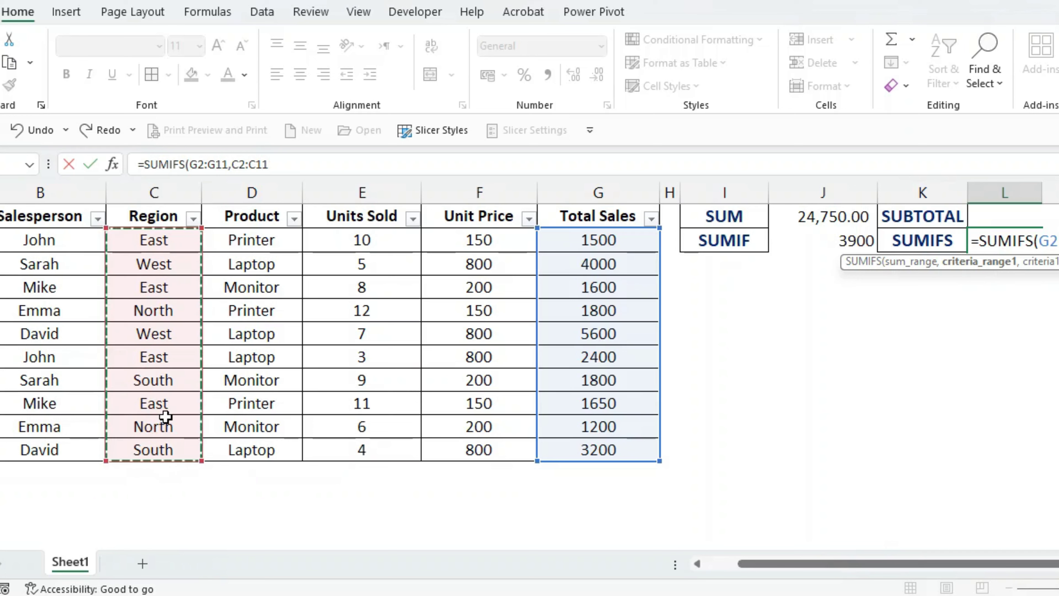
text(,")
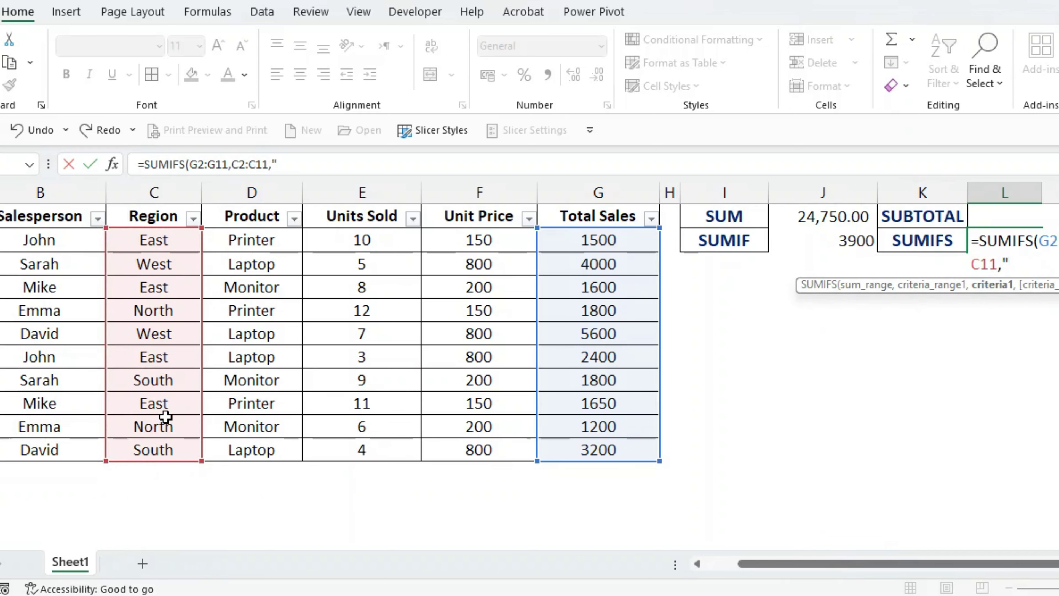
text(East",)
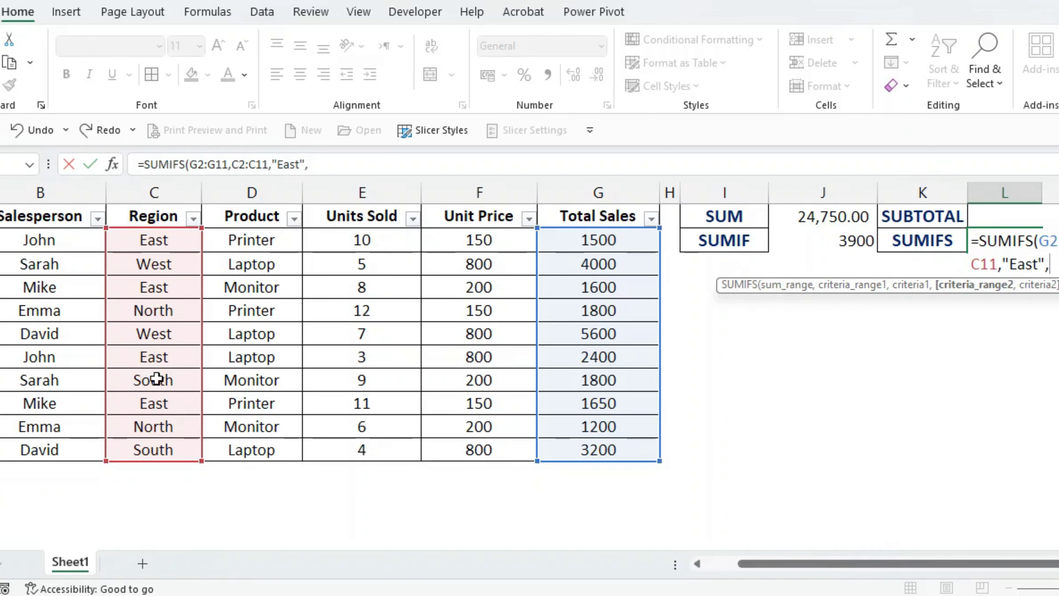
Add the second condition D2:D11 equal to "Printer" and complete the SUMIFS formula.
drag(274, 244, 257, 447)
text(,)
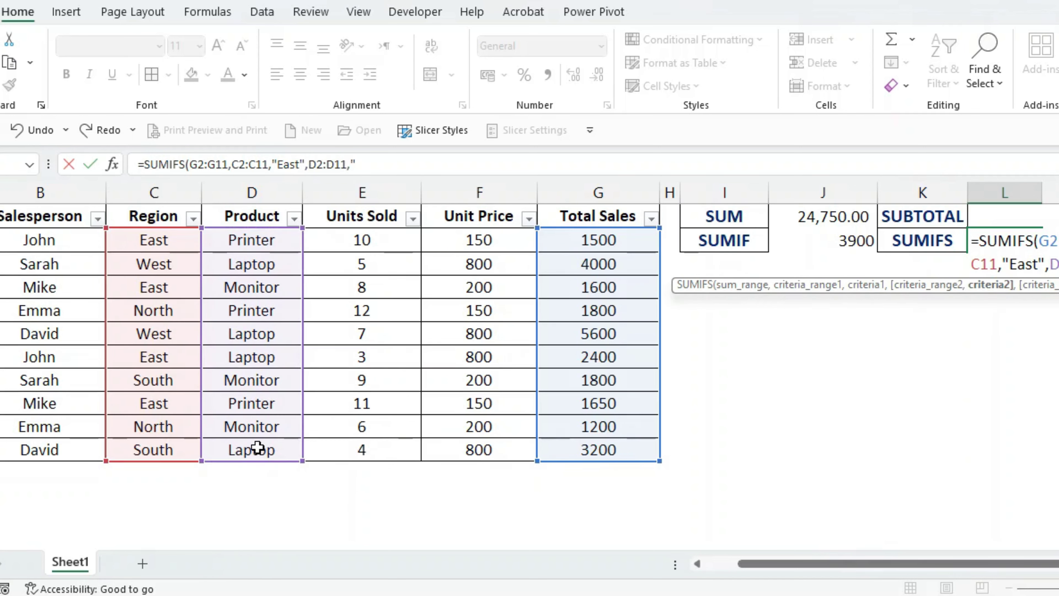
text("Printer)
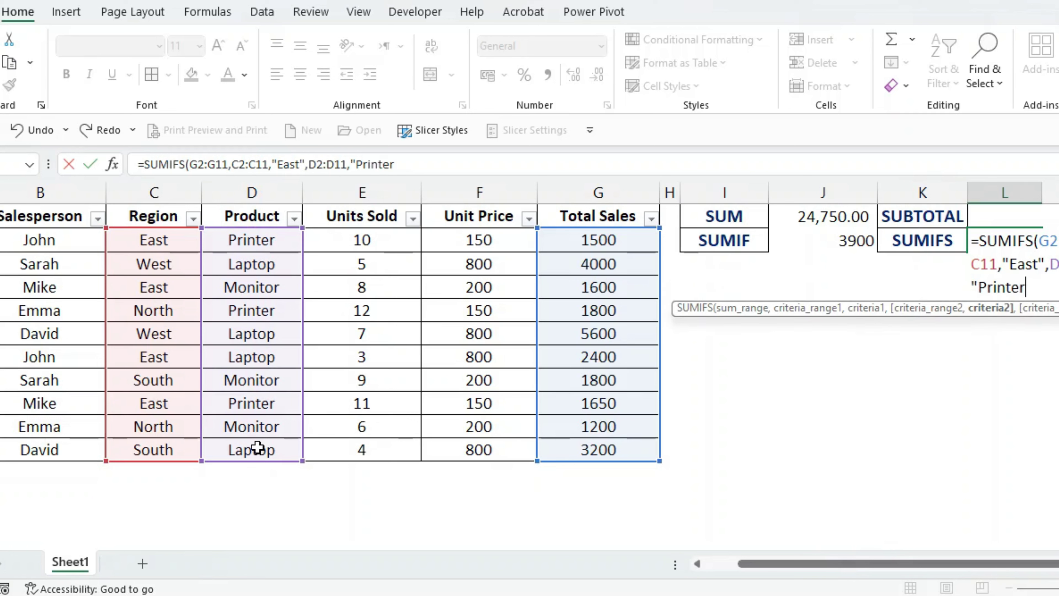
text())
key(Return)
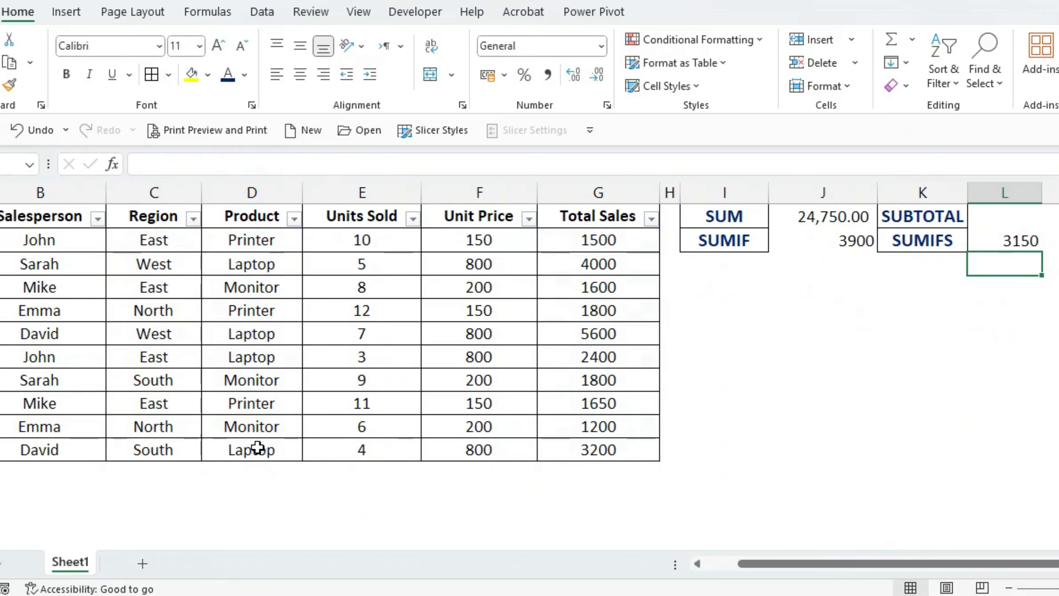
click(1030, 243)
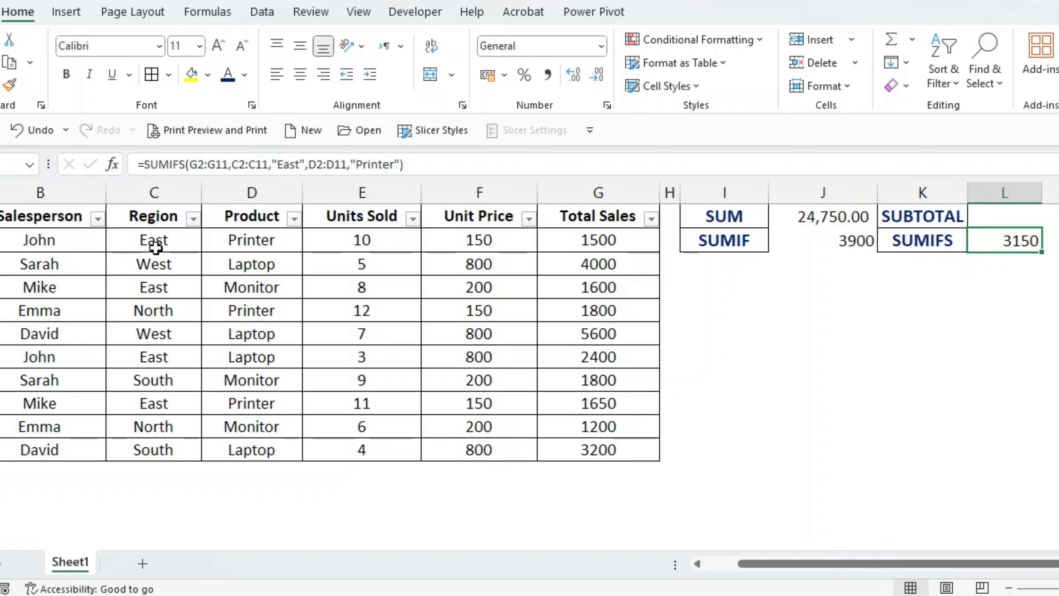
Filter the table to Region East and Product Printer, and select the remaining Total Sales values to check their sum.
click(193, 218)
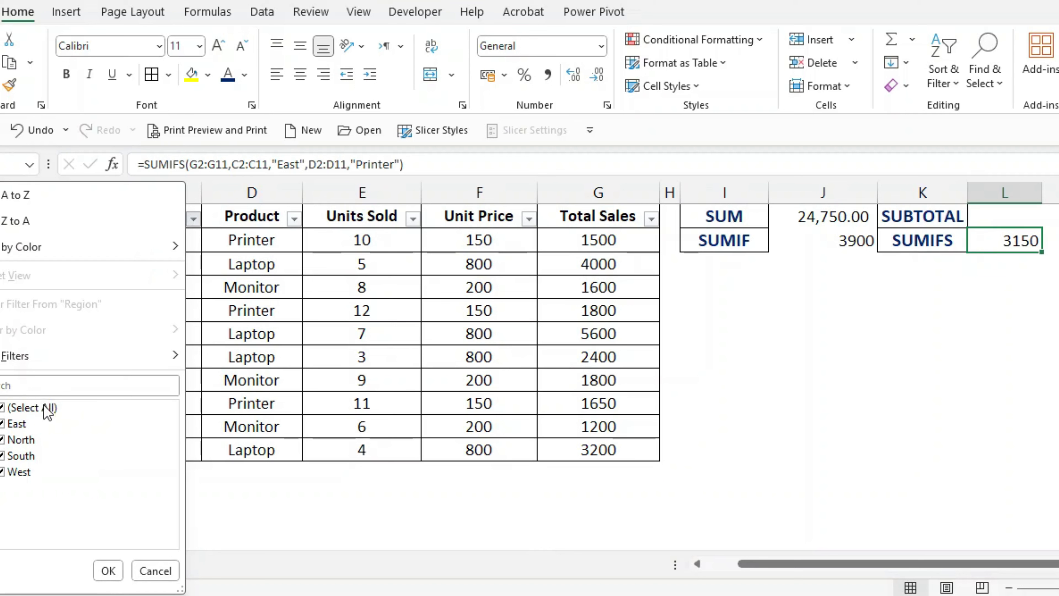
click(32, 408)
click(16, 423)
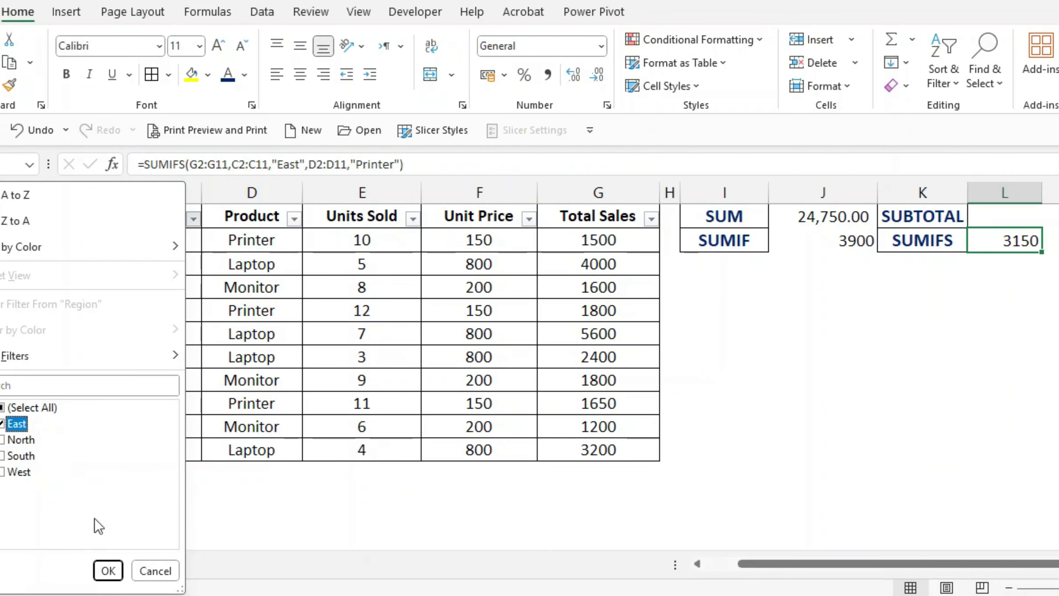
click(108, 571)
click(294, 218)
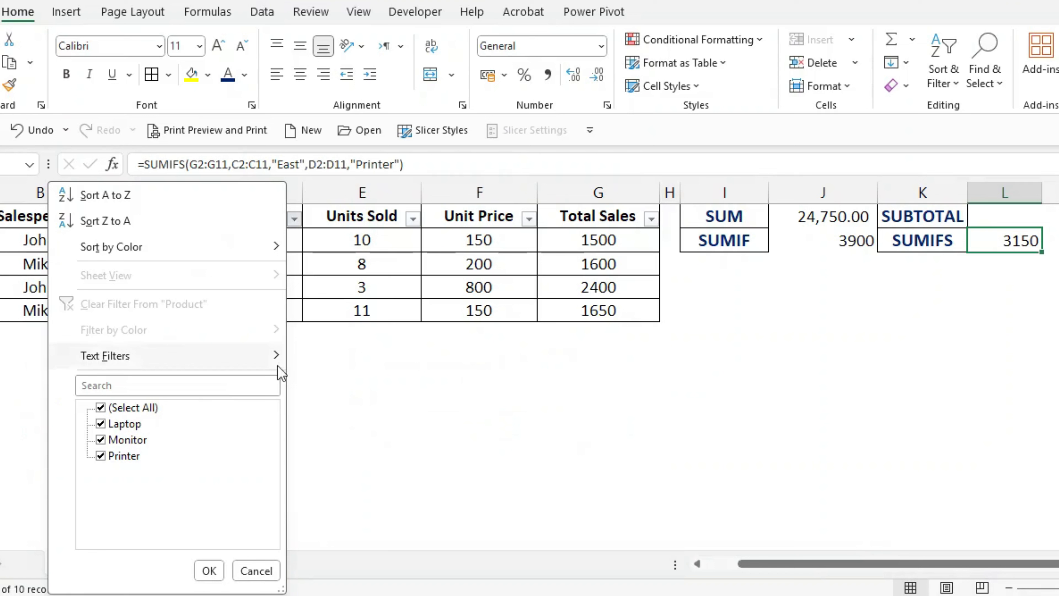
click(135, 410)
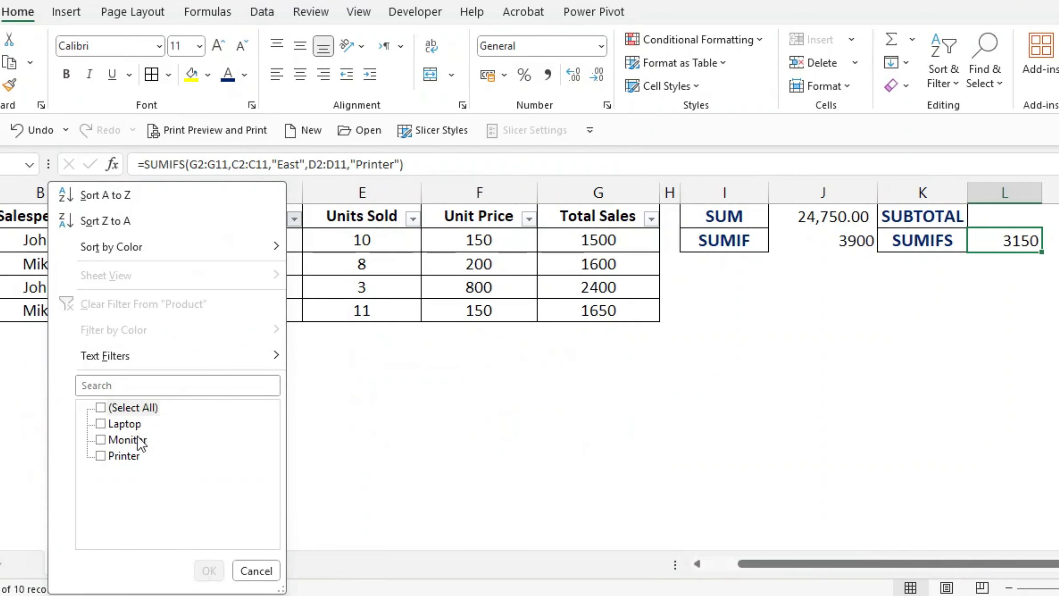
click(127, 456)
click(209, 571)
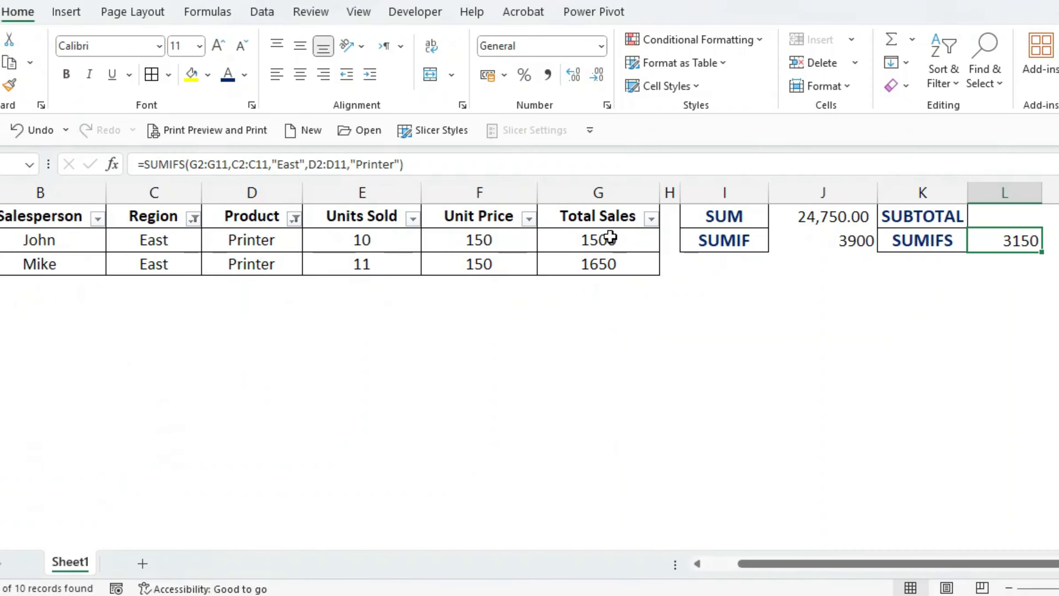
drag(610, 237, 611, 263)
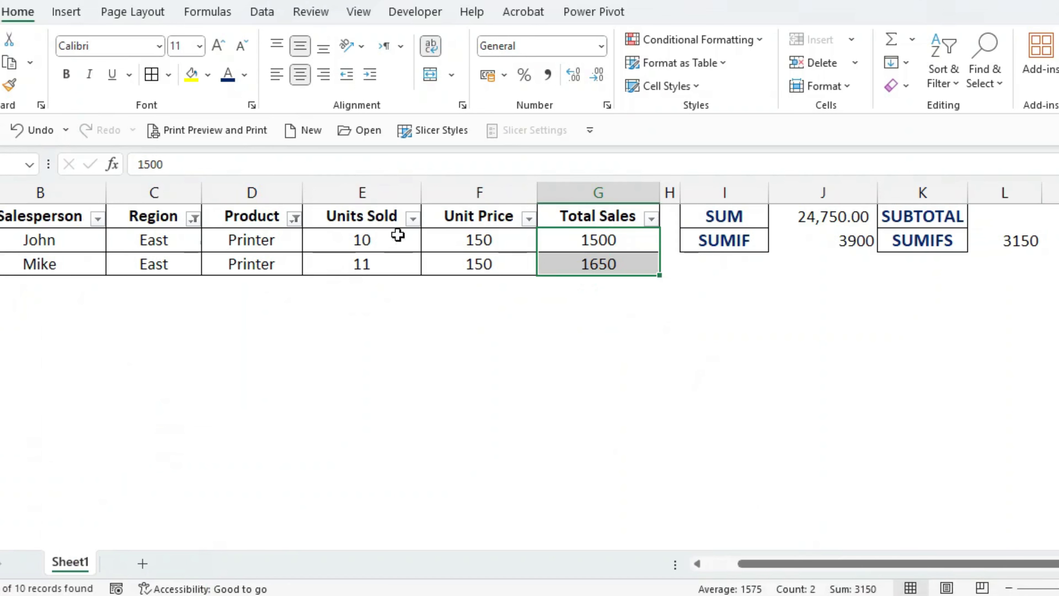
Remove the Product and Region filters so that all sales rows are shown.
click(295, 219)
click(121, 407)
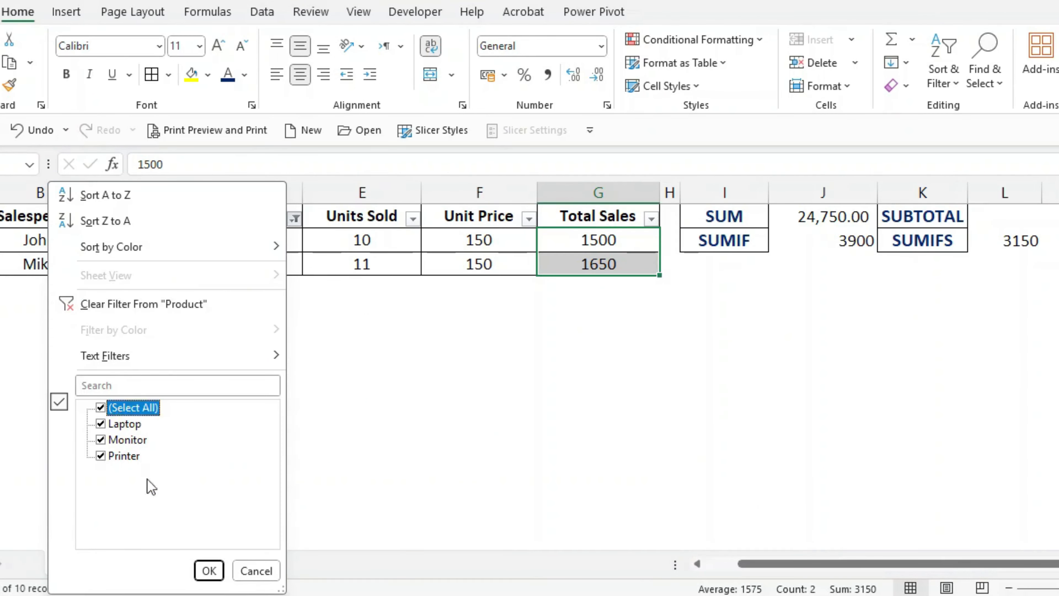
click(209, 569)
click(194, 219)
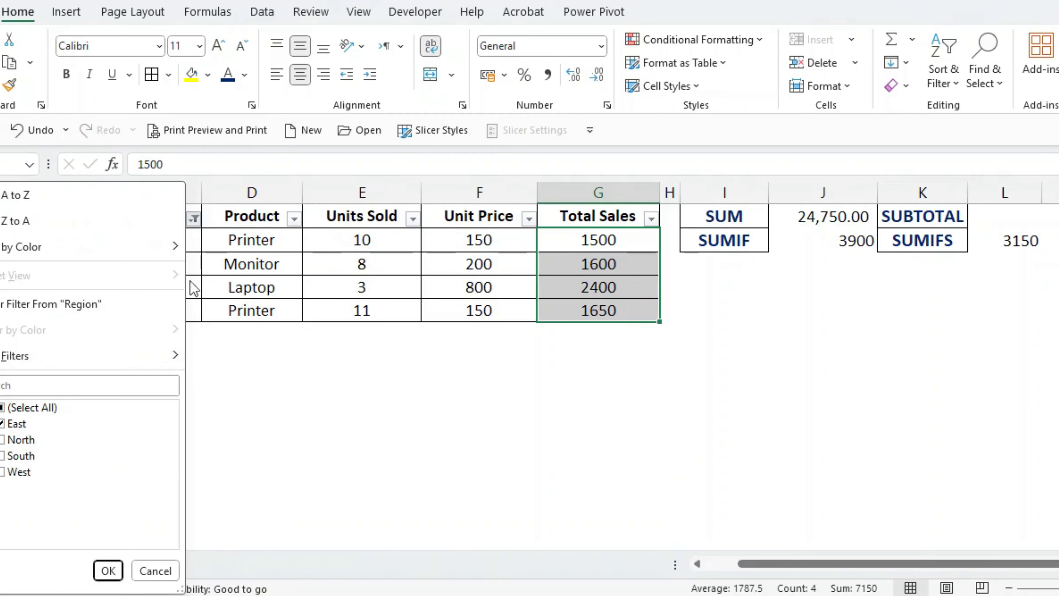
click(108, 570)
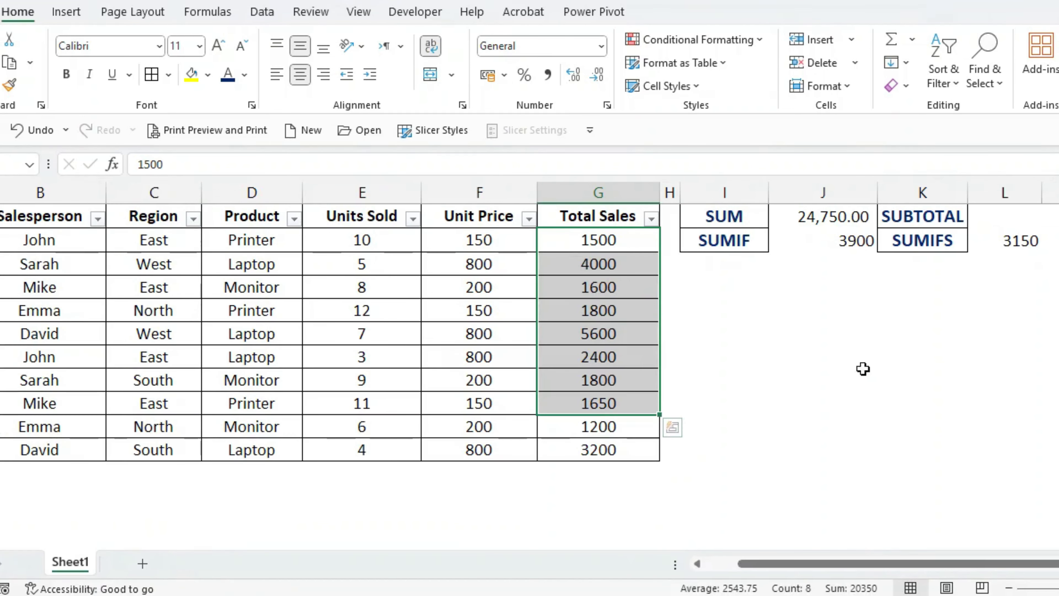
Enter a SUBTOTAL formula in L1 with function number 9 over the Total Sales range G2:G11.
click(994, 222)
text(=subti)
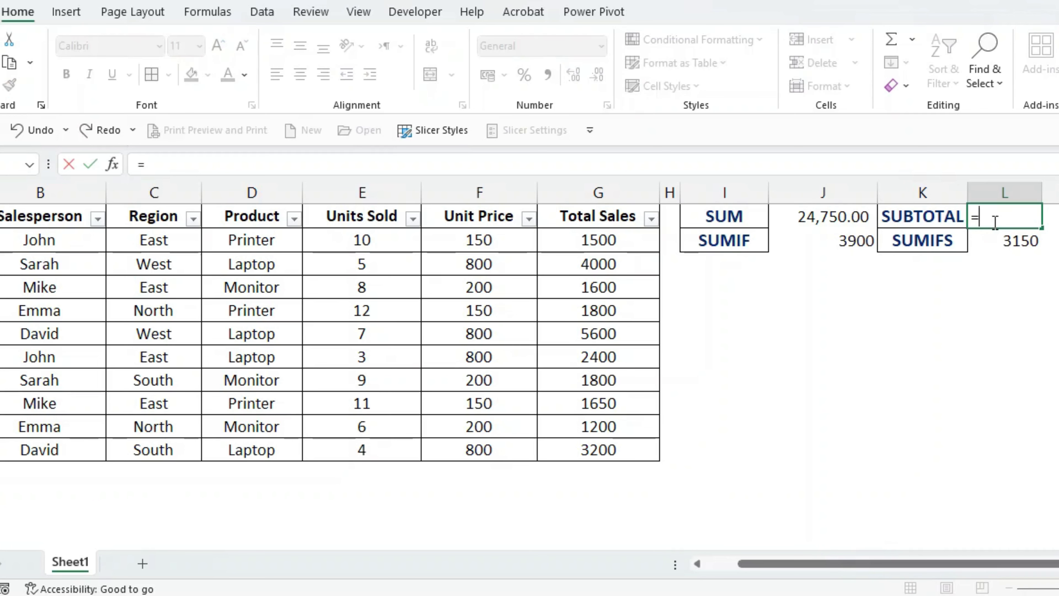
key(BackSpace)
key(BackSpace)
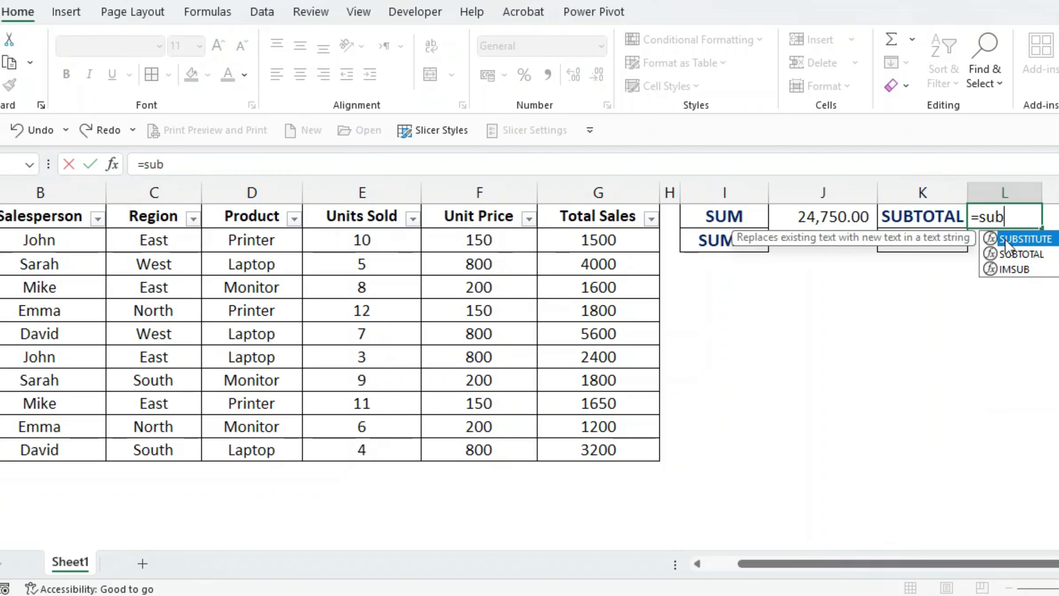
double_click(1019, 254)
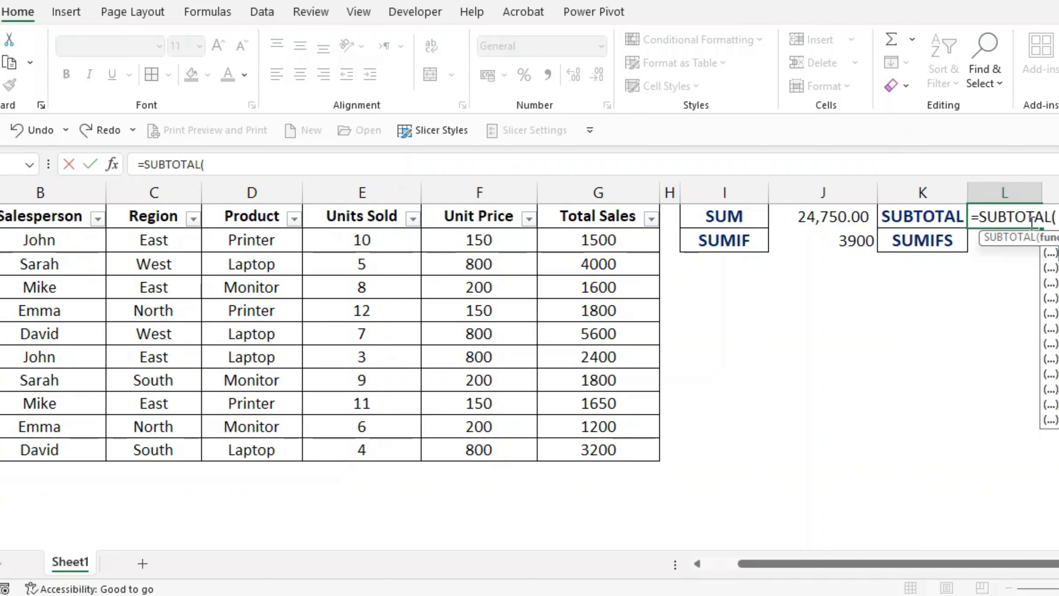
key(Escape)
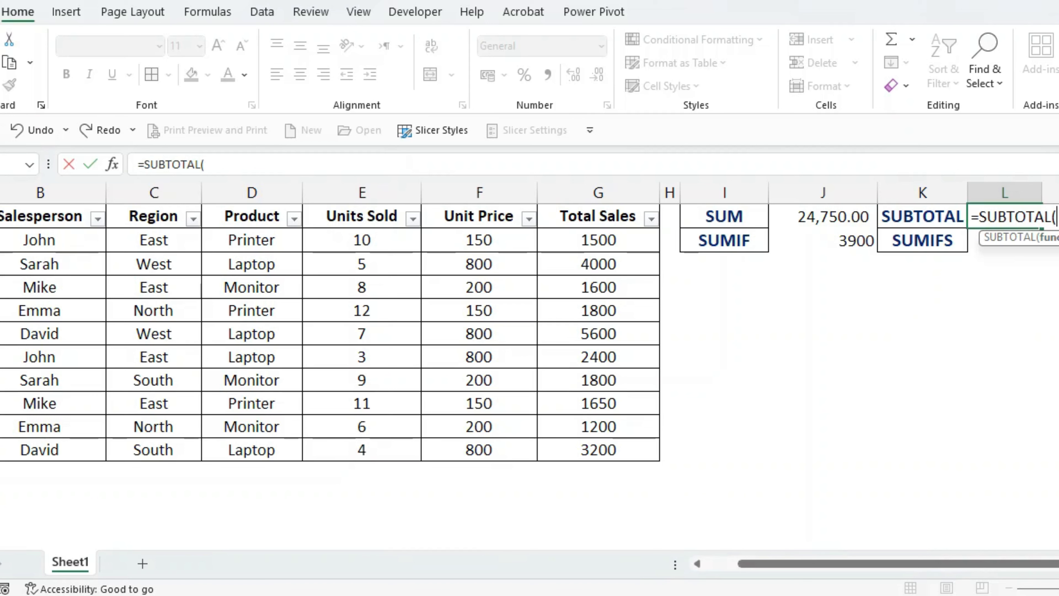
text(9,)
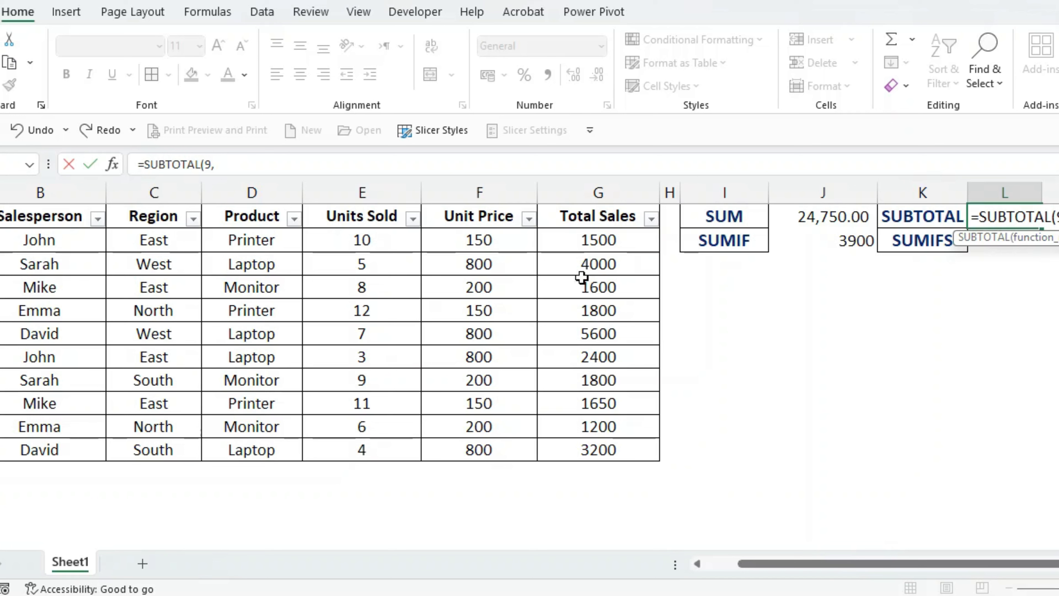
drag(578, 243, 570, 451)
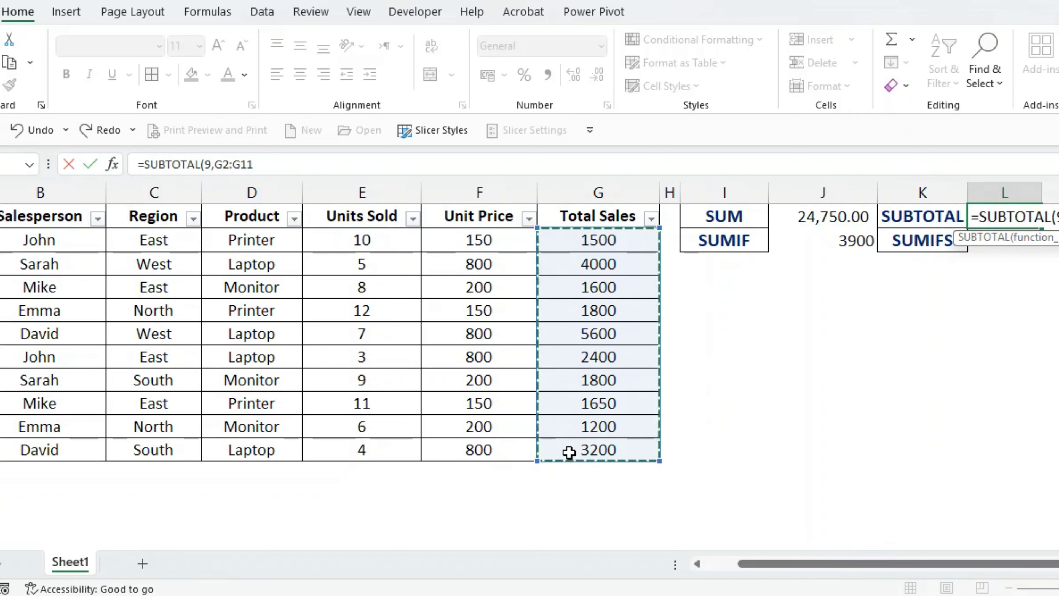
key(Return)
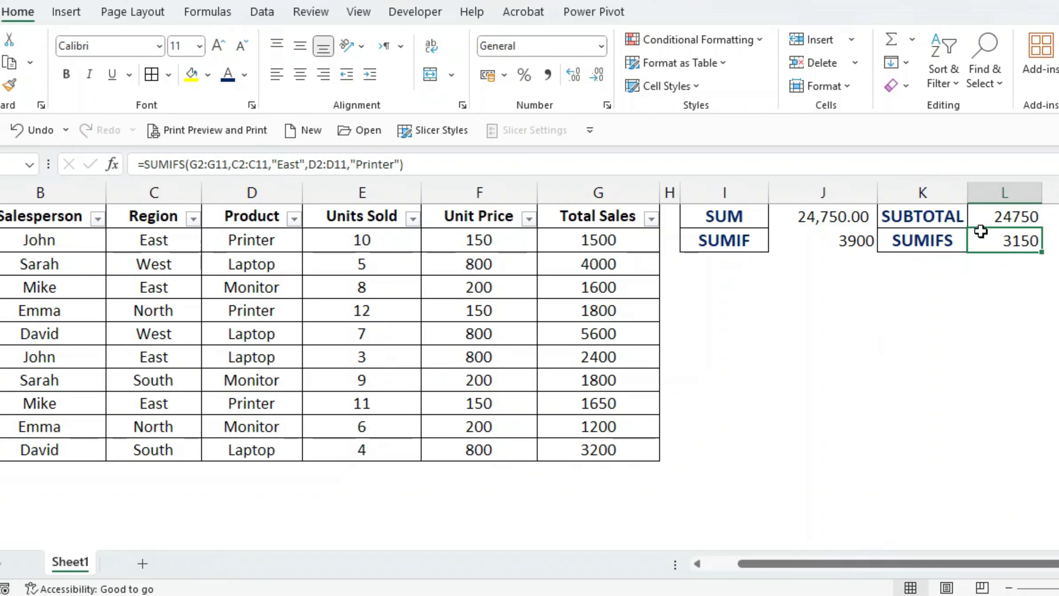
click(984, 221)
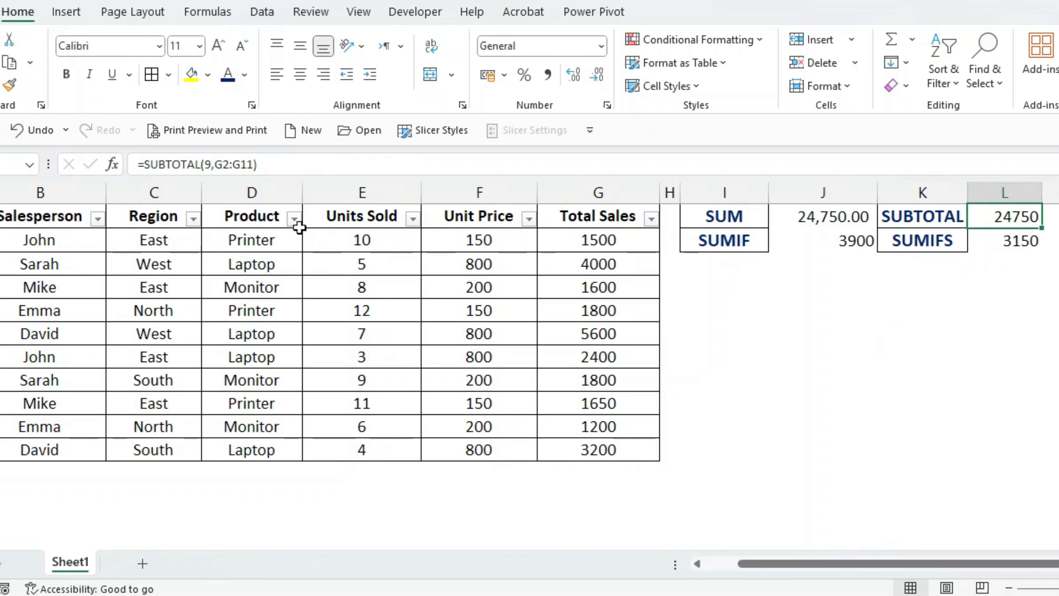
Filter the table to Region North and select the remaining Total Sales values to check them against the SUBTOTAL result.
click(191, 217)
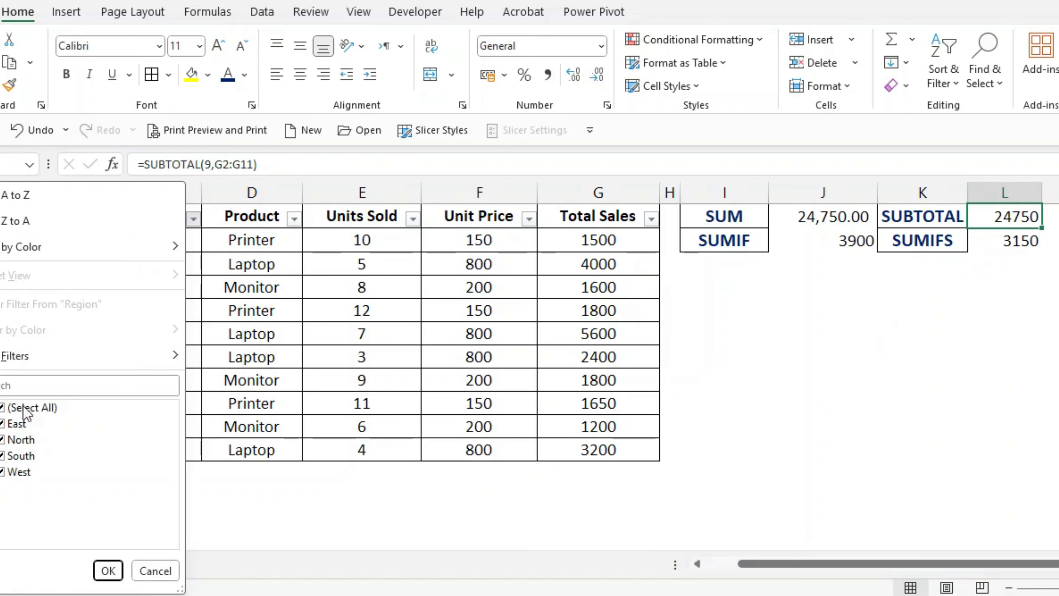
click(24, 408)
click(23, 439)
click(107, 570)
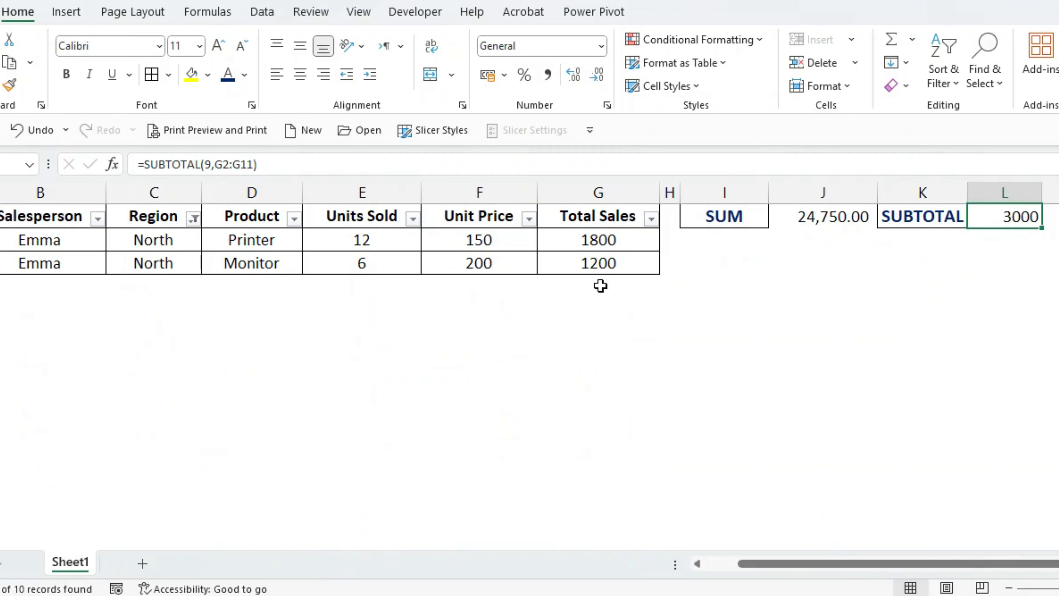
drag(622, 244, 629, 265)
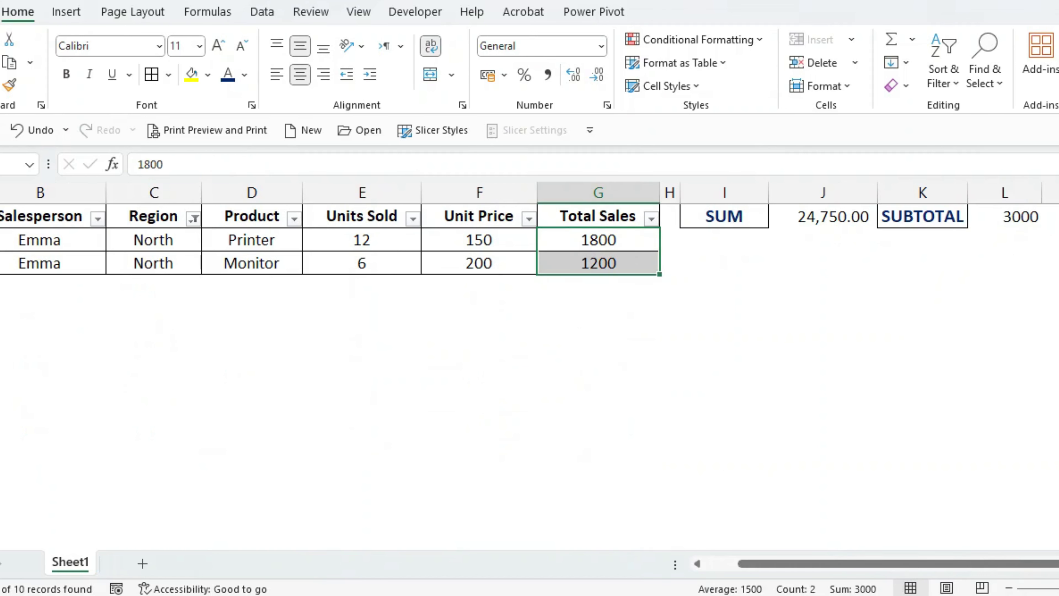
Remove the Region filter by including all regions again.
click(192, 221)
click(29, 411)
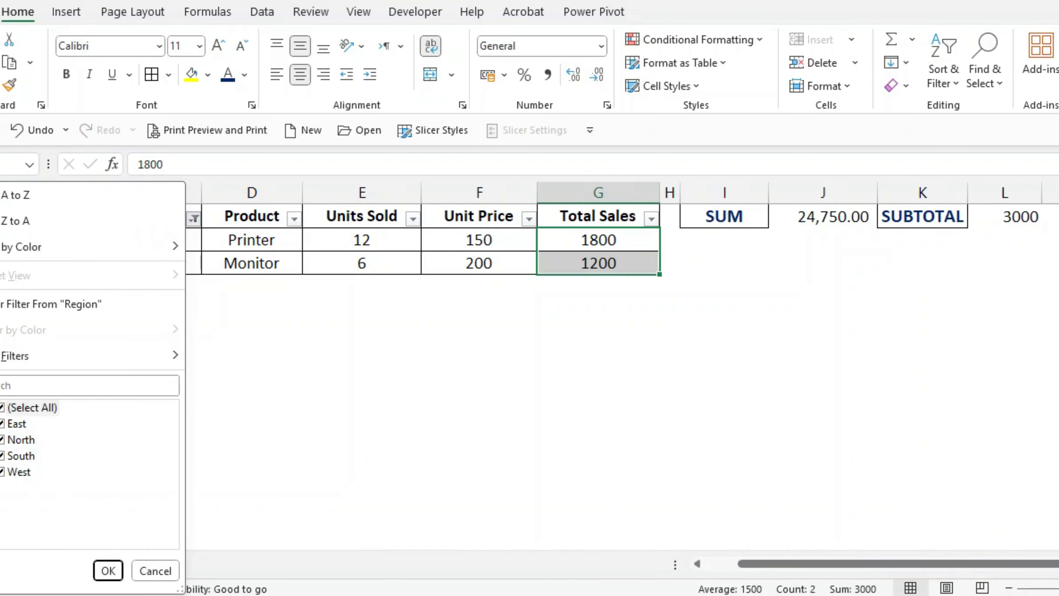
click(102, 570)
Filter the Salesperson column to only the salesperson who made the North region's sales.
click(97, 217)
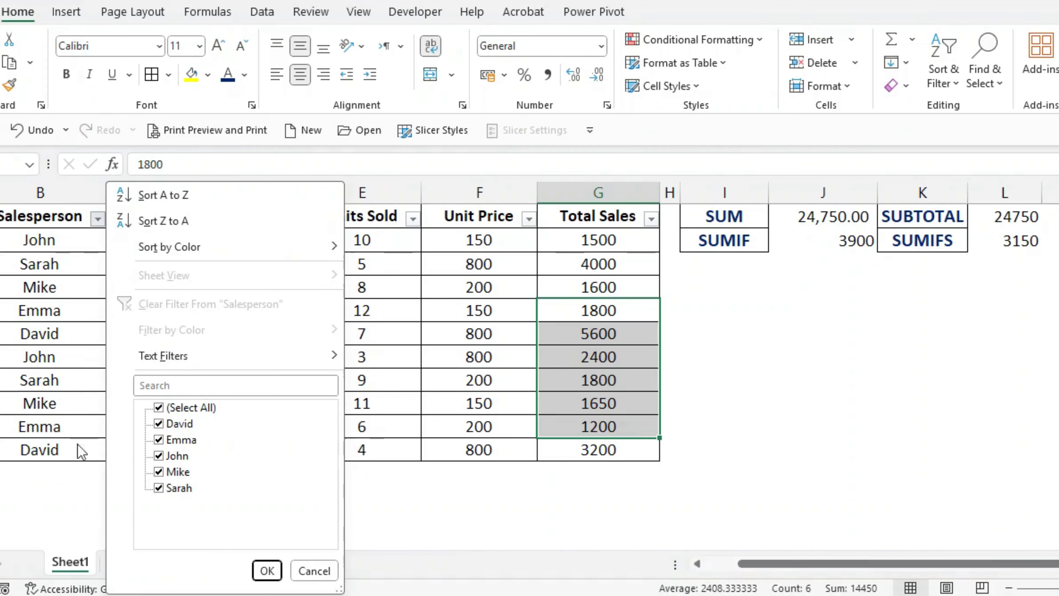
click(175, 408)
click(171, 439)
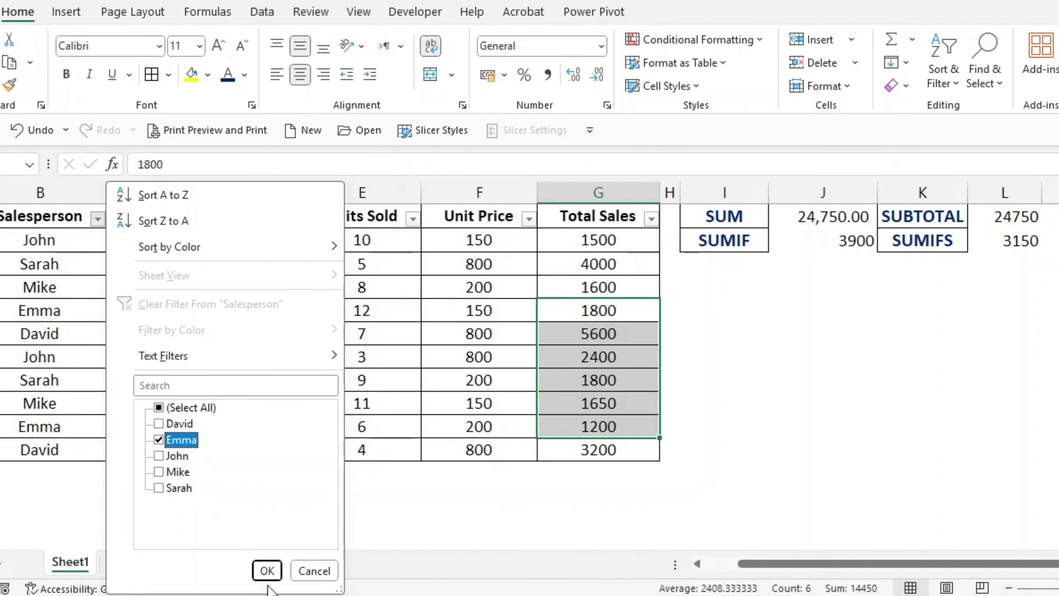
click(267, 570)
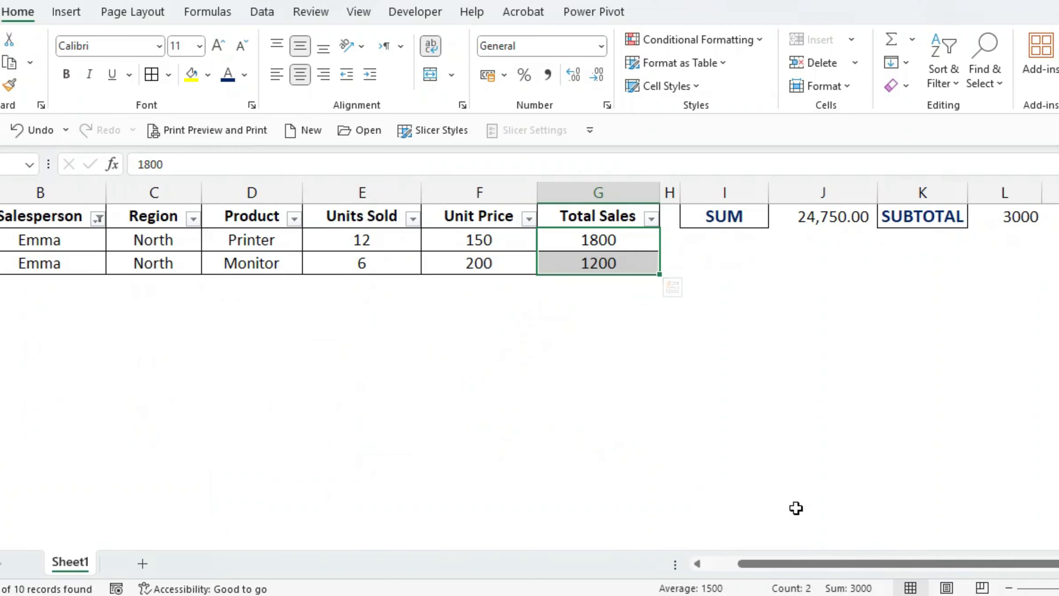
click(925, 418)
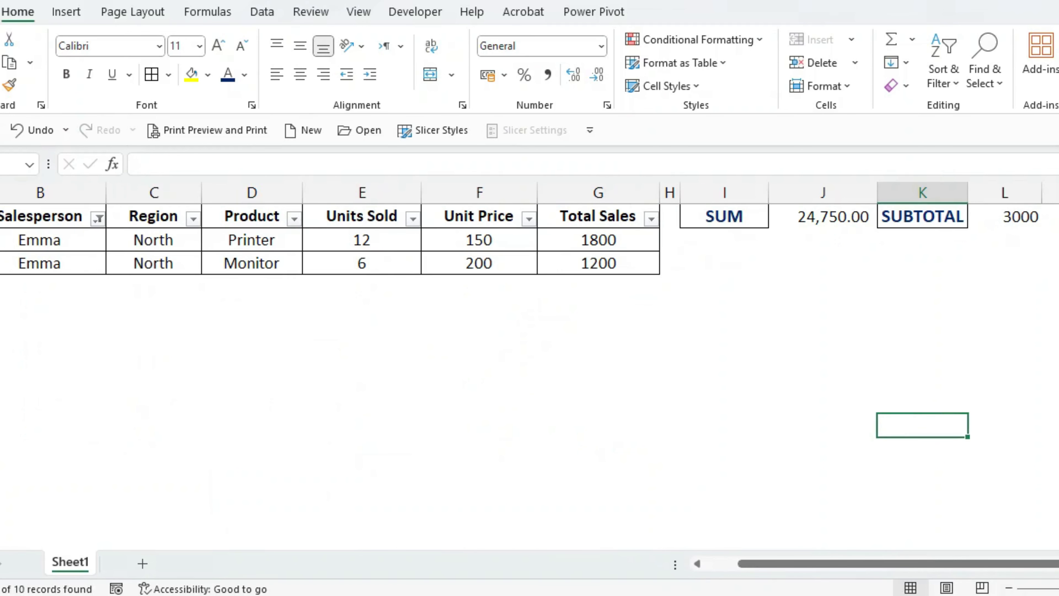
mouse_move(684, 595)
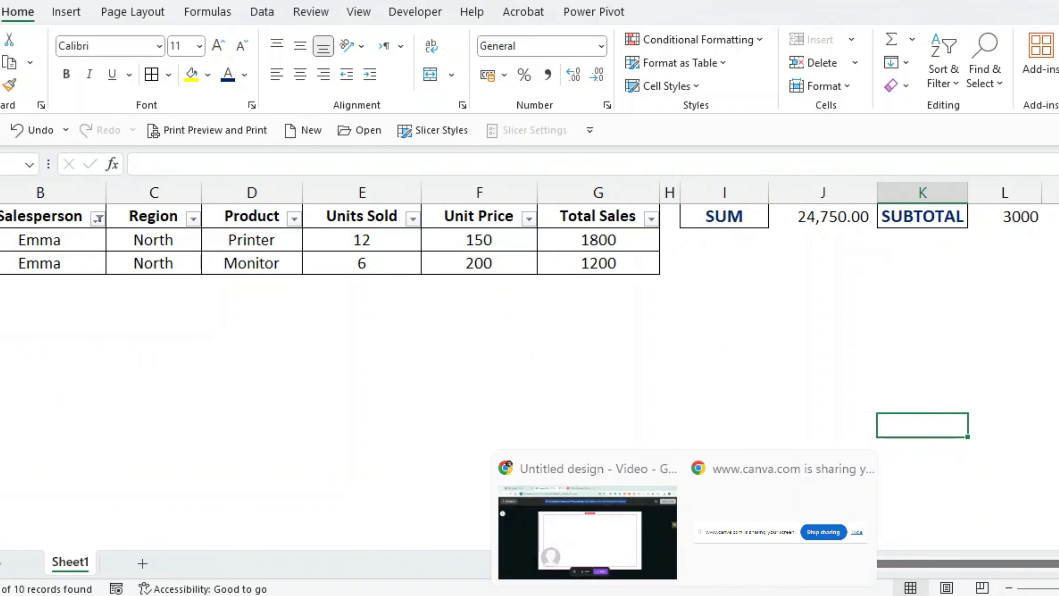
click(621, 544)
click(627, 545)
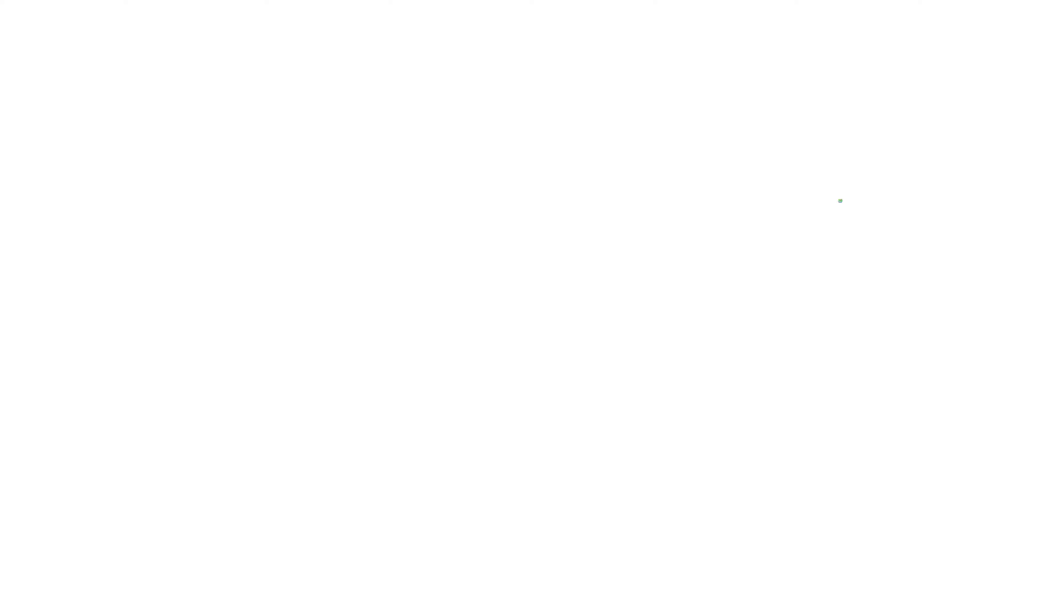